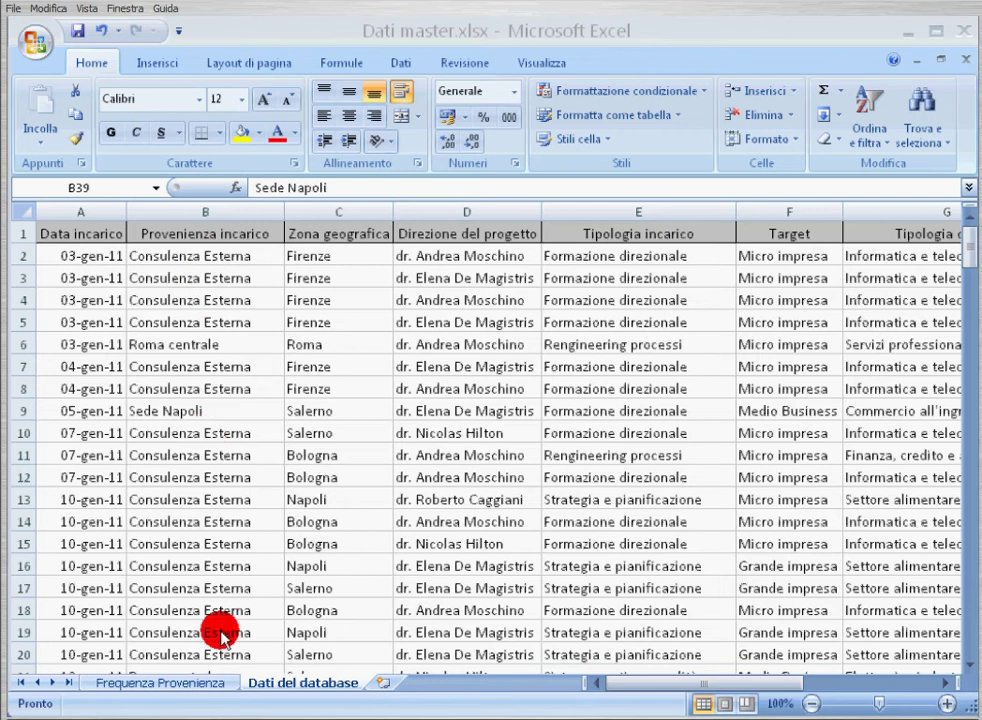
Select the Provenienza incarico column (B) and scroll through the data records.
{"action": "left_click", "coordinate": [967, 252]}
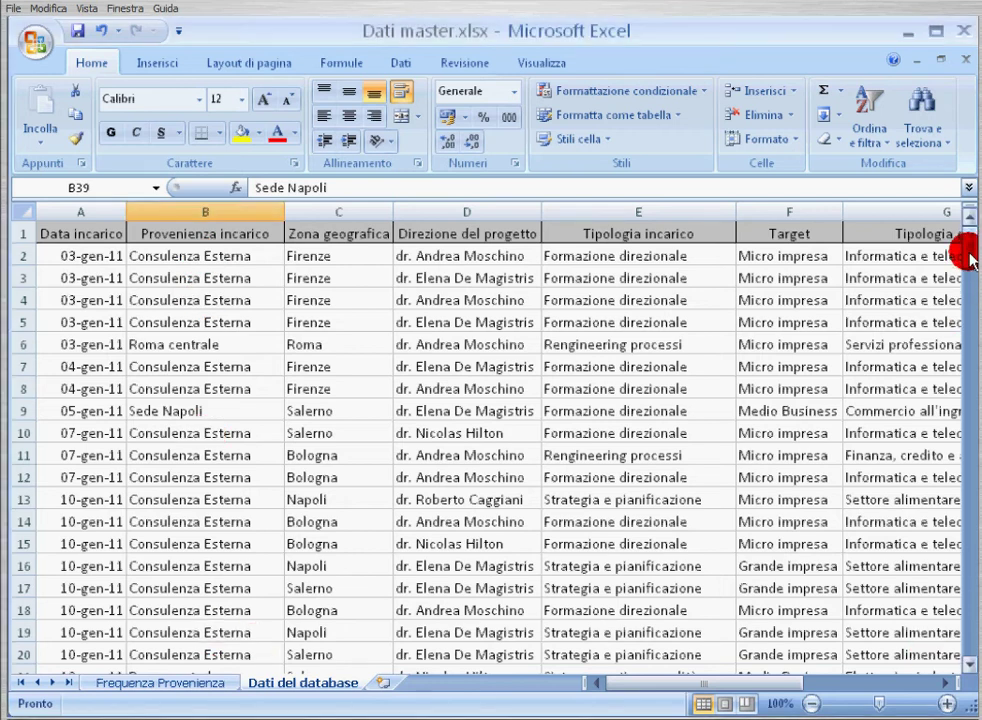
{"action": "left_click", "coordinate": [240, 212]}
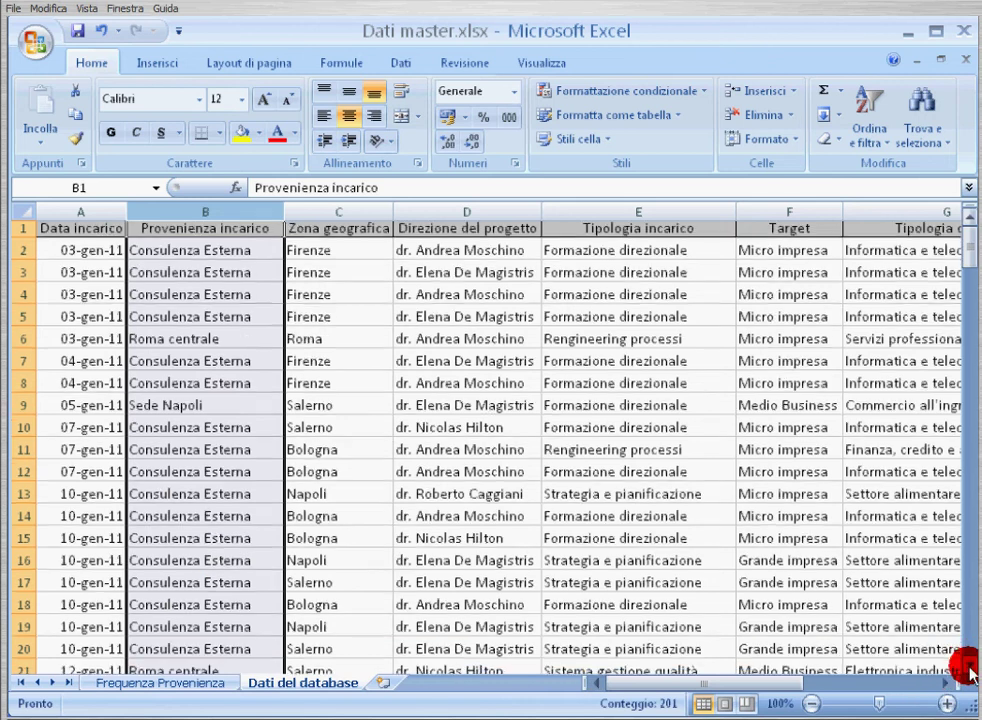
{"action": "left_click", "coordinate": [968, 666]}
{"action": "left_click", "coordinate": [968, 666]}
{"action": "left_click", "coordinate": [968, 666]}
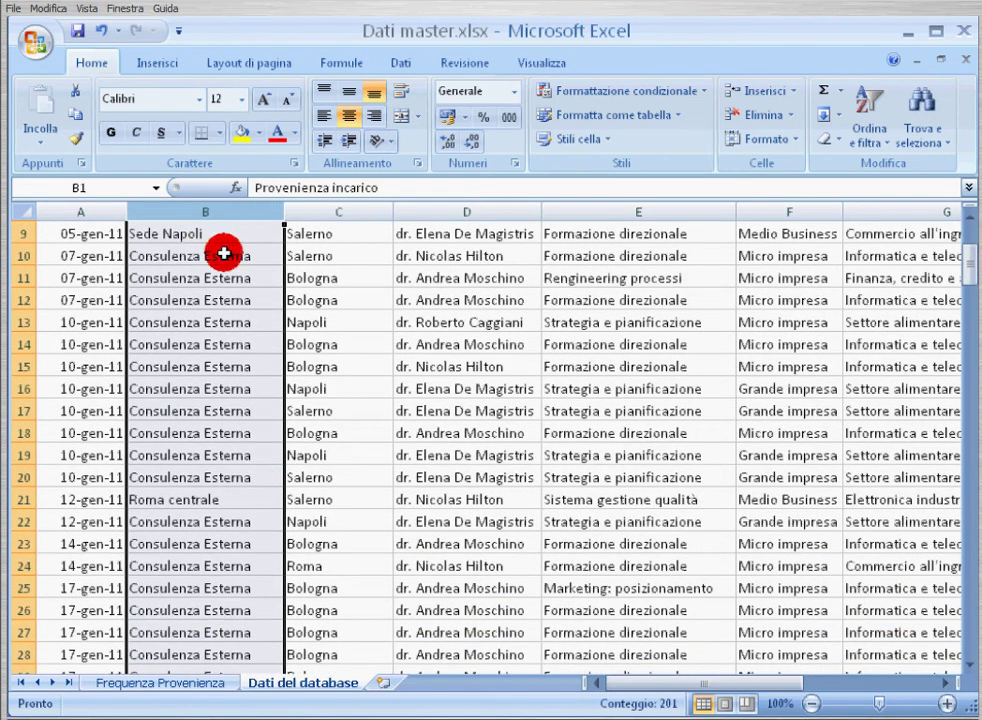
{"action": "mouse_move", "coordinate": [966, 262]}
{"action": "left_mouse_down"}
{"action": "mouse_move", "coordinate": [966, 250]}
{"action": "mouse_move", "coordinate": [968, 282]}
{"action": "mouse_move", "coordinate": [966, 250]}
{"action": "left_mouse_up"}
Check the pivot values (Consulenza Esterna 145, 72,50%; Sede Napoli 12, 6,00%; total 200), then return to Dati del database.
{"action": "left_click", "coordinate": [190, 684]}
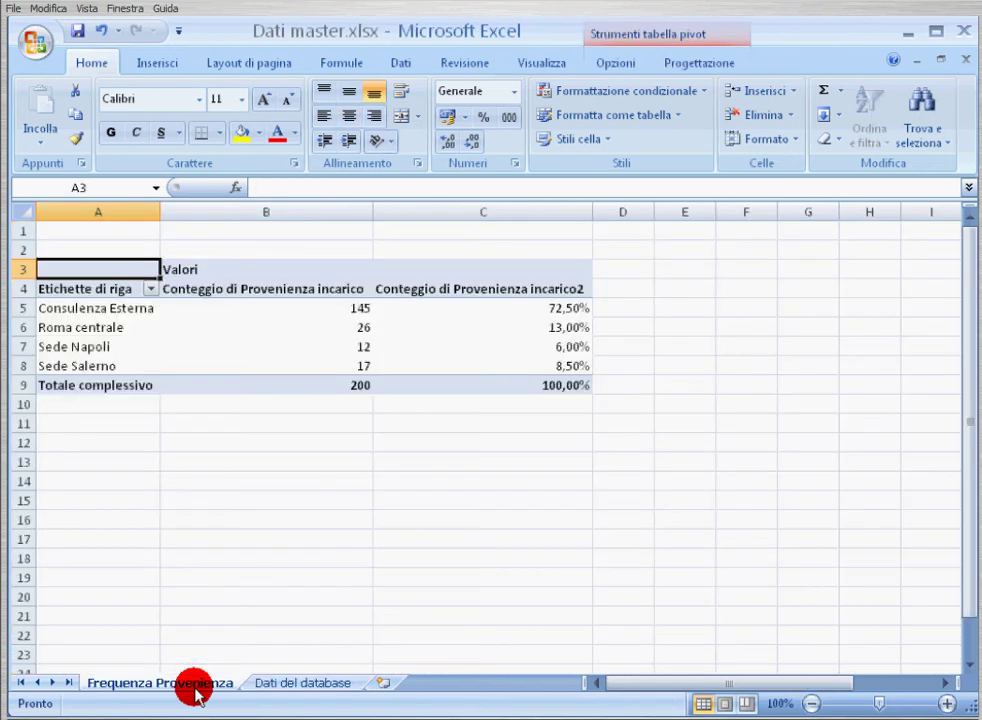
{"action": "left_click", "coordinate": [120, 307]}
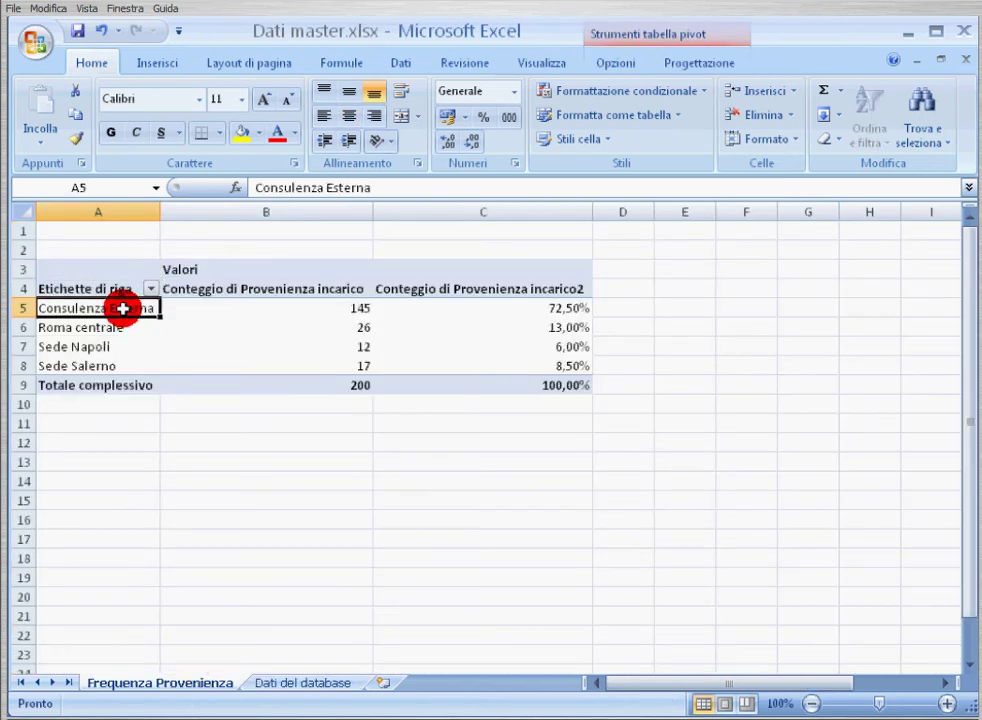
{"action": "left_click", "coordinate": [239, 307]}
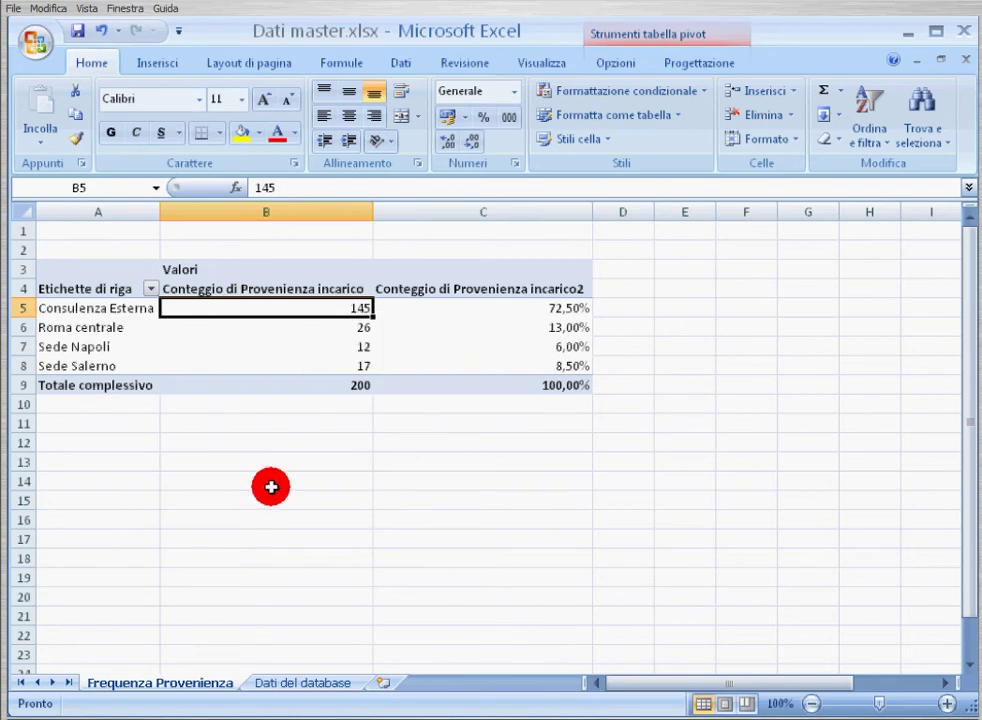
{"action": "left_click", "coordinate": [300, 385]}
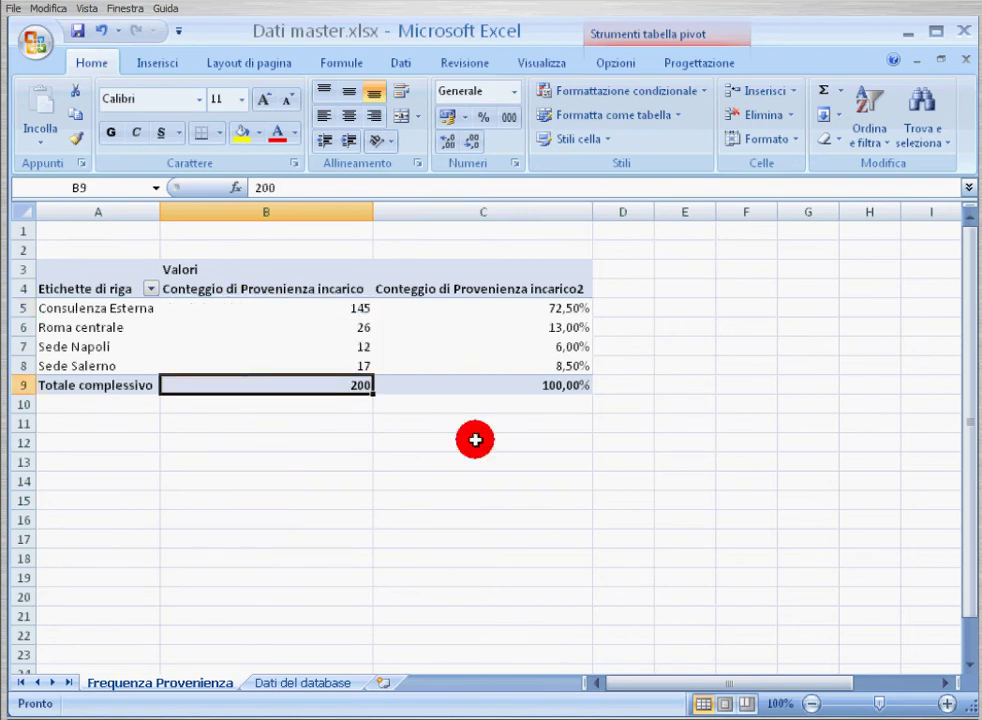
{"action": "left_click", "coordinate": [561, 308]}
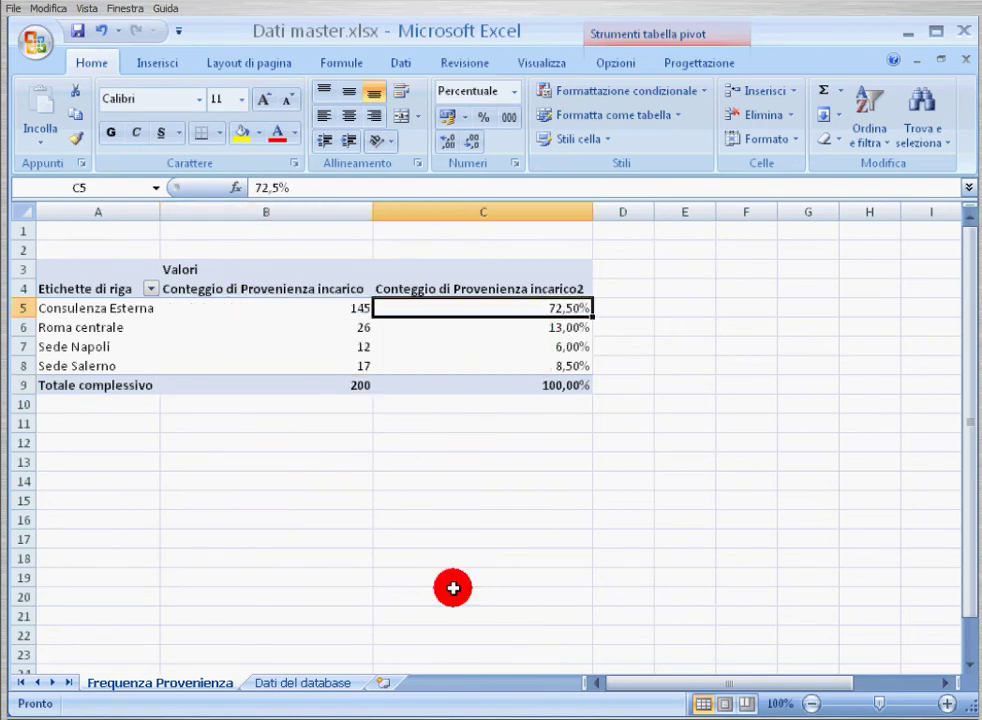
{"action": "left_click", "coordinate": [332, 346]}
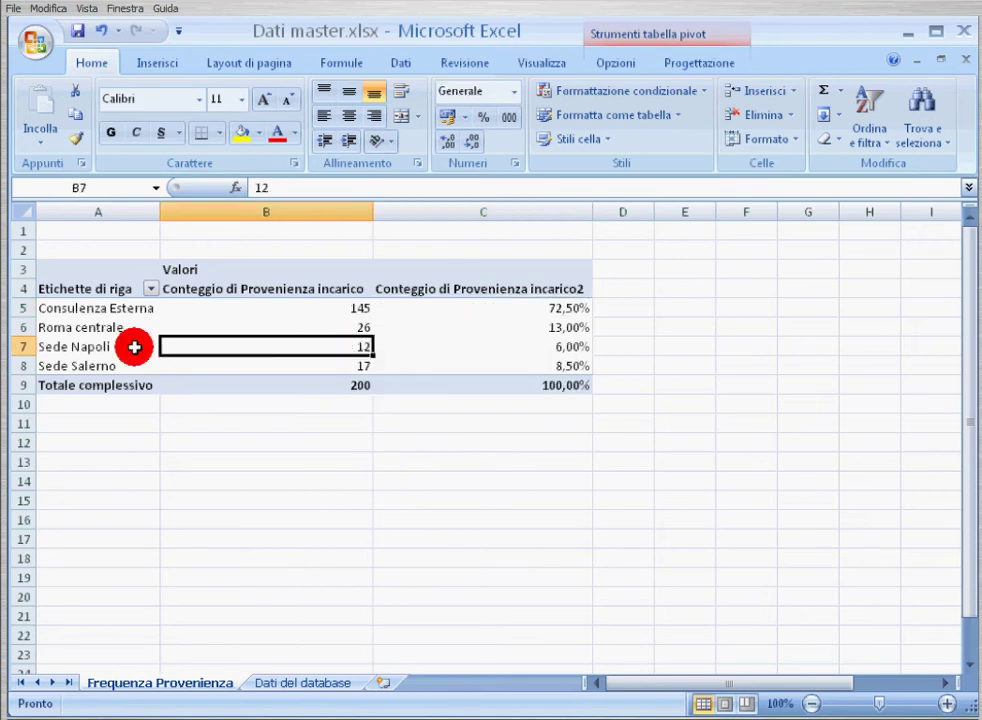
{"action": "left_click", "coordinate": [510, 346]}
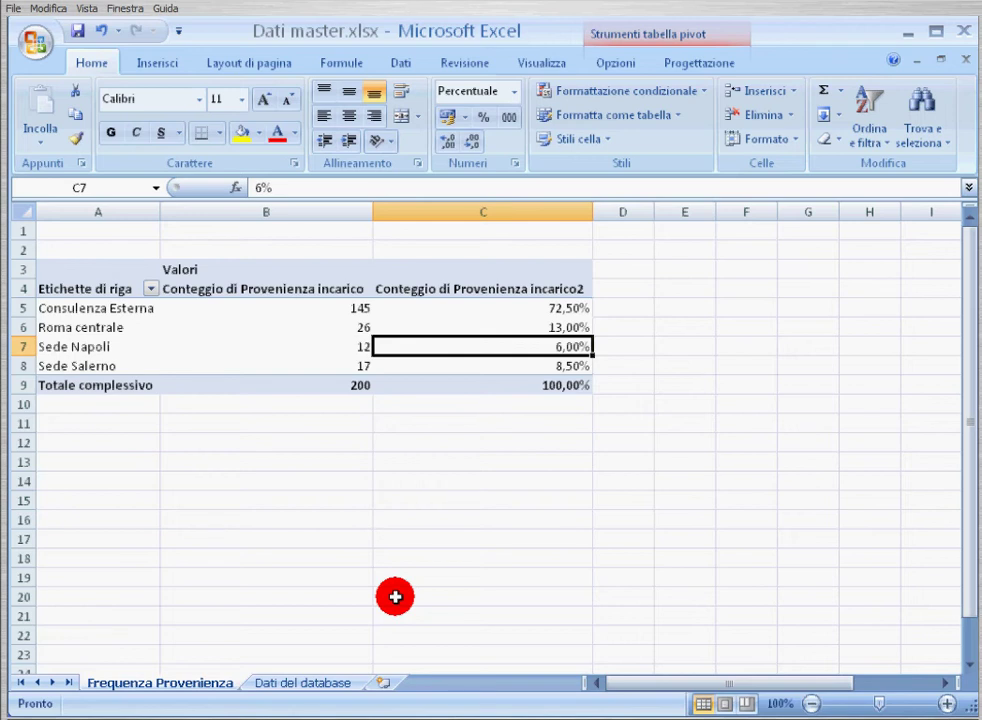
{"action": "left_click", "coordinate": [313, 686]}
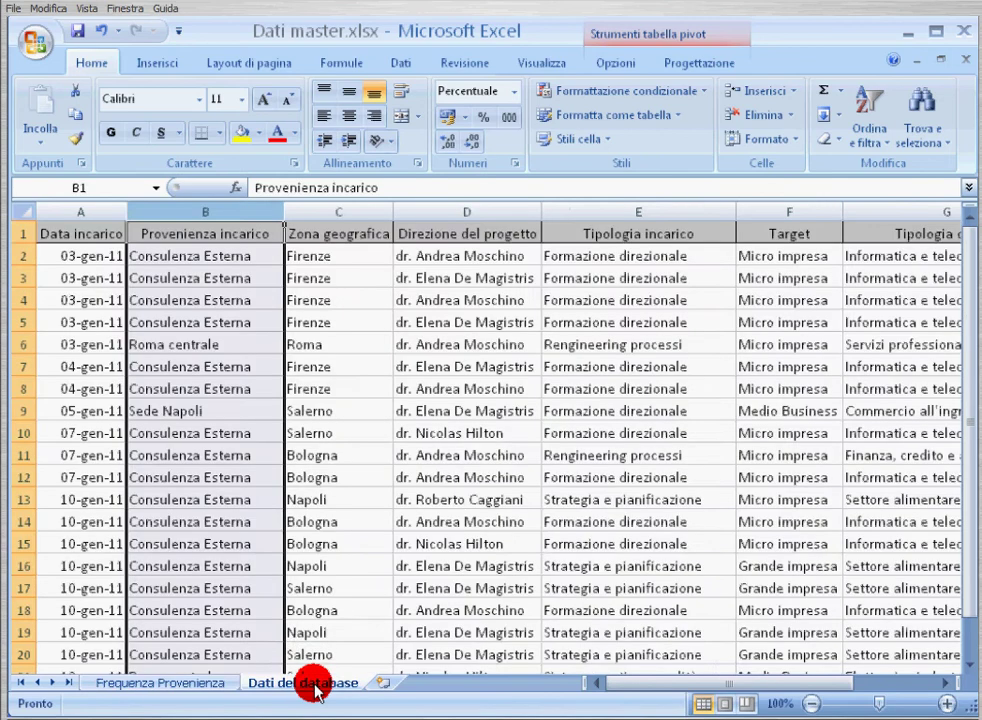
Insert a pivot chart from the database range A1:J201 on a new worksheet.
{"action": "left_click", "coordinate": [195, 234]}
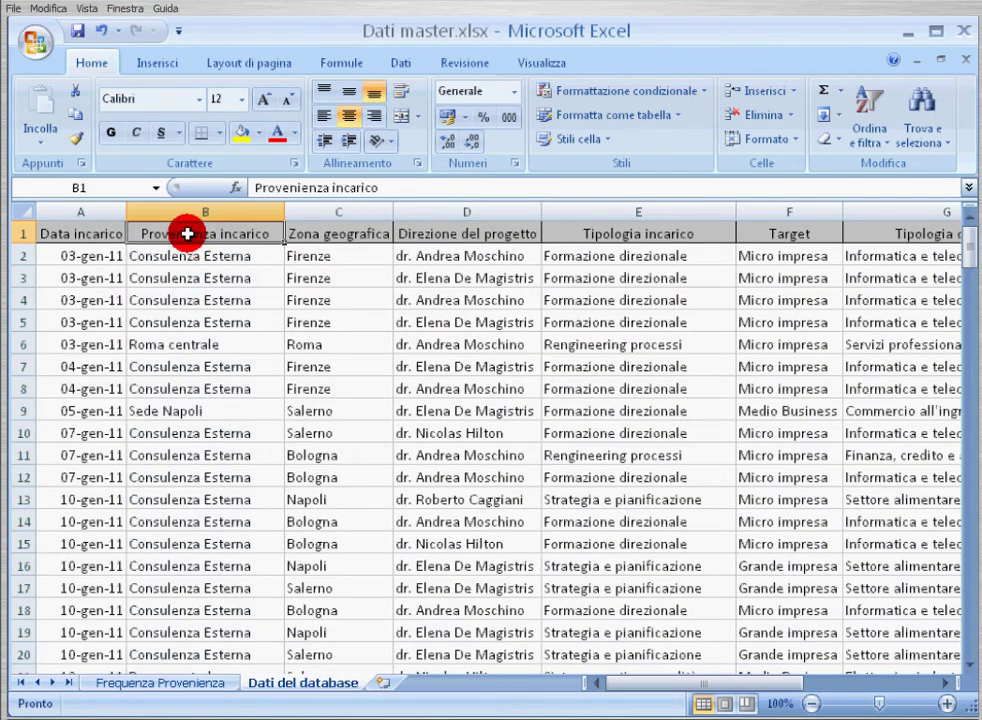
{"action": "left_click", "coordinate": [144, 63]}
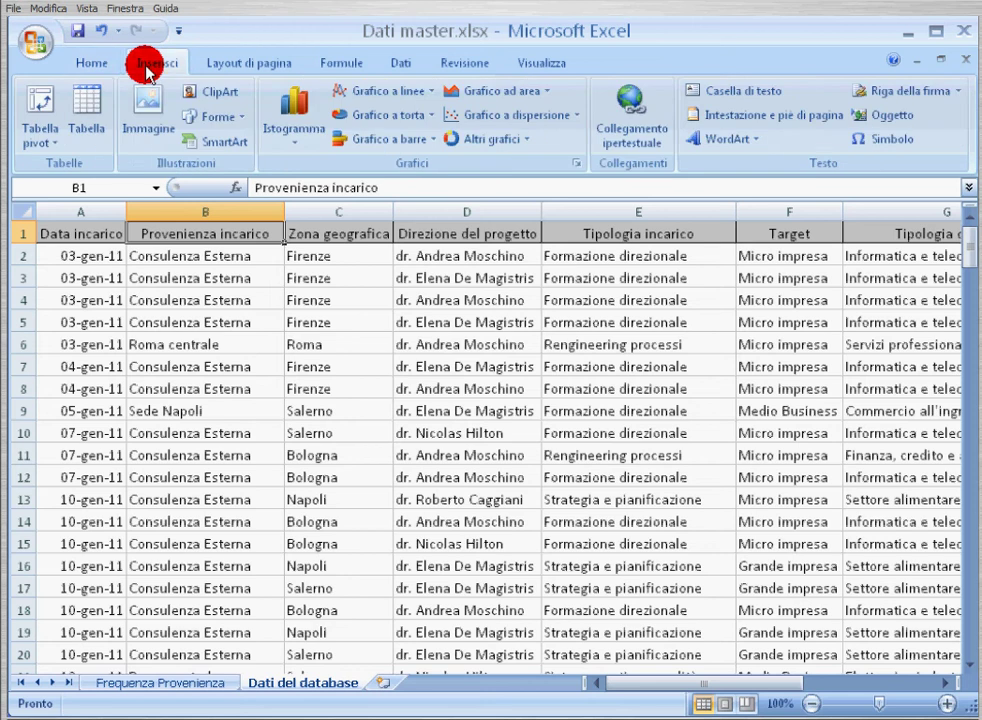
{"action": "left_click", "coordinate": [45, 141]}
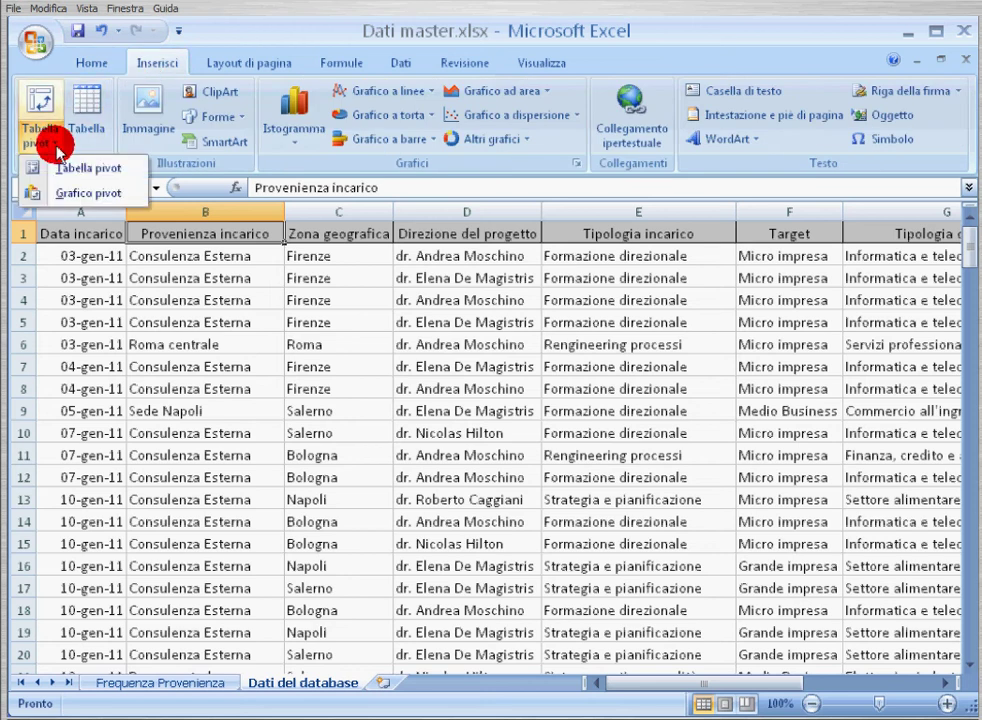
{"action": "left_click", "coordinate": [68, 196]}
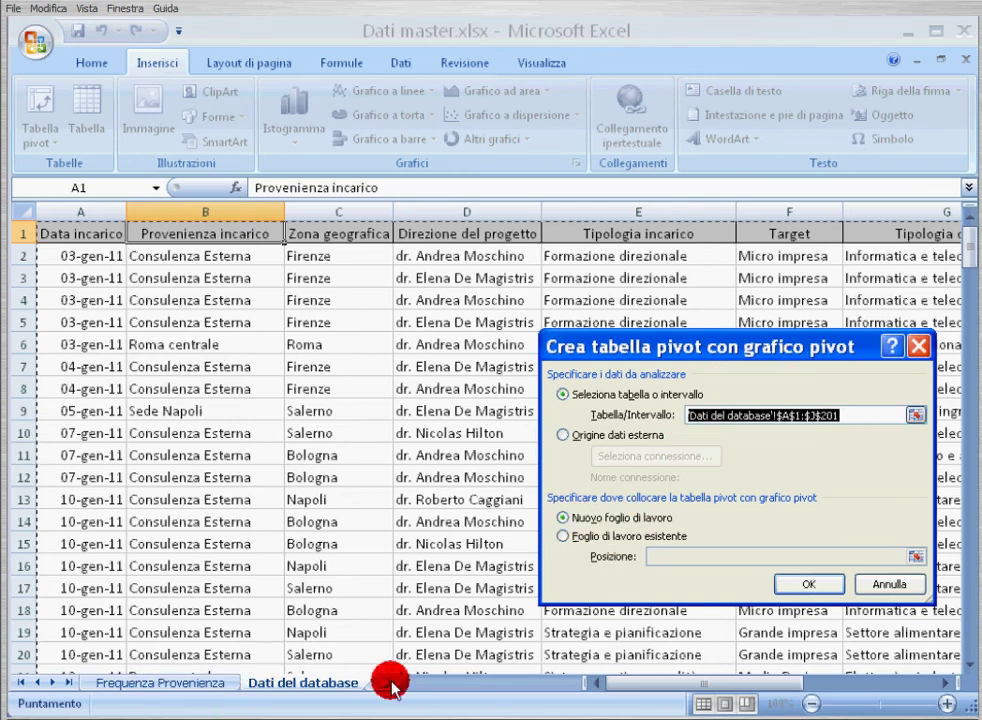
{"action": "left_click", "coordinate": [797, 588]}
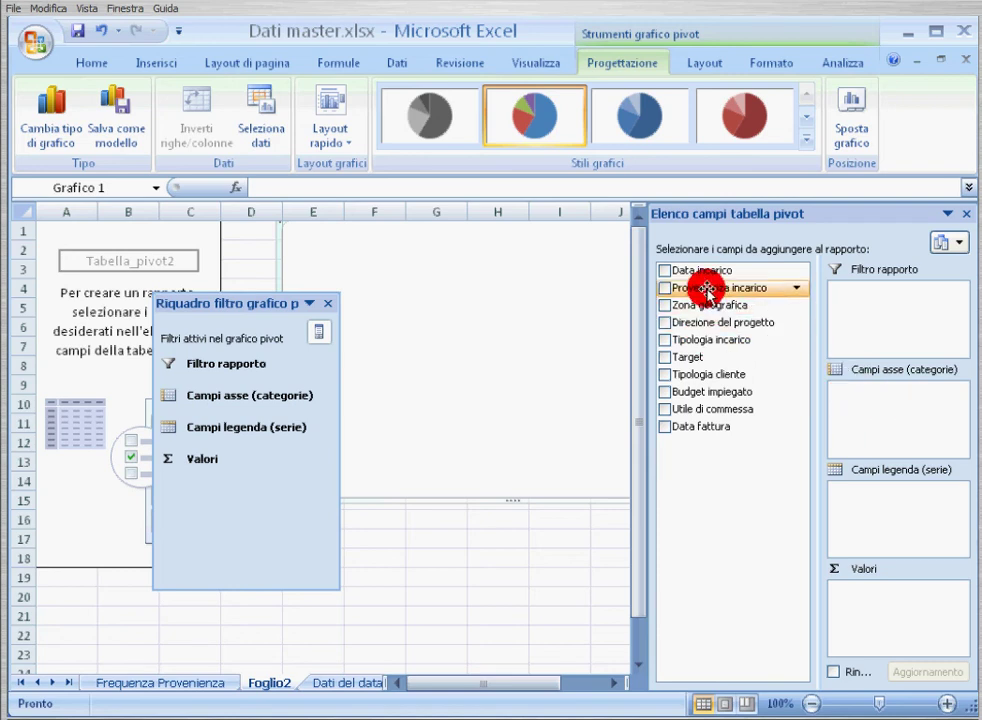
Use Provenienza incarico as both axis field and counted value, then hide the field list.
{"action": "mouse_move", "coordinate": [706, 290]}
{"action": "left_mouse_down"}
{"action": "mouse_move", "coordinate": [849, 396]}
{"action": "mouse_move", "coordinate": [877, 393]}
{"action": "left_mouse_up"}
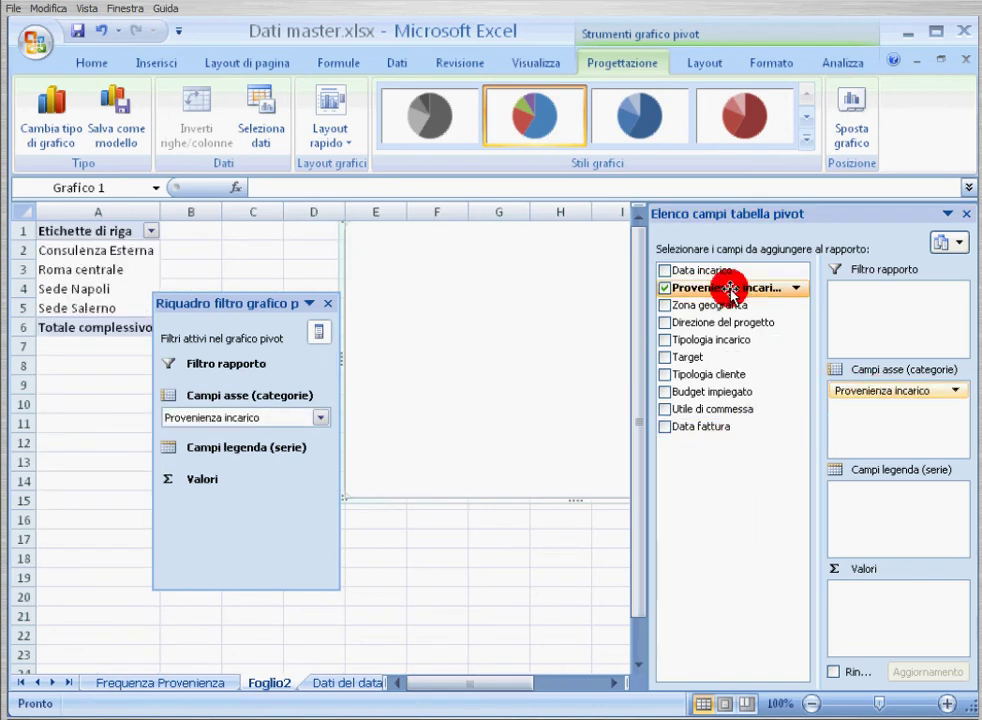
{"action": "left_click_drag", "start_coordinate": [731, 290], "coordinate": [890, 602]}
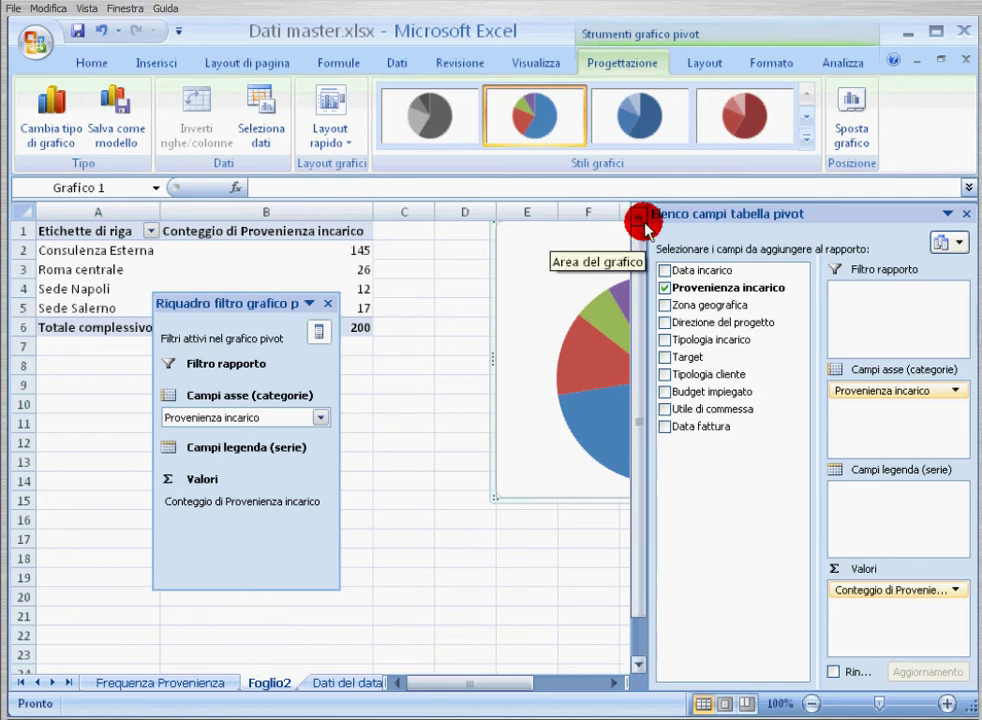
{"action": "left_click_drag", "start_coordinate": [648, 220], "coordinate": [752, 222]}
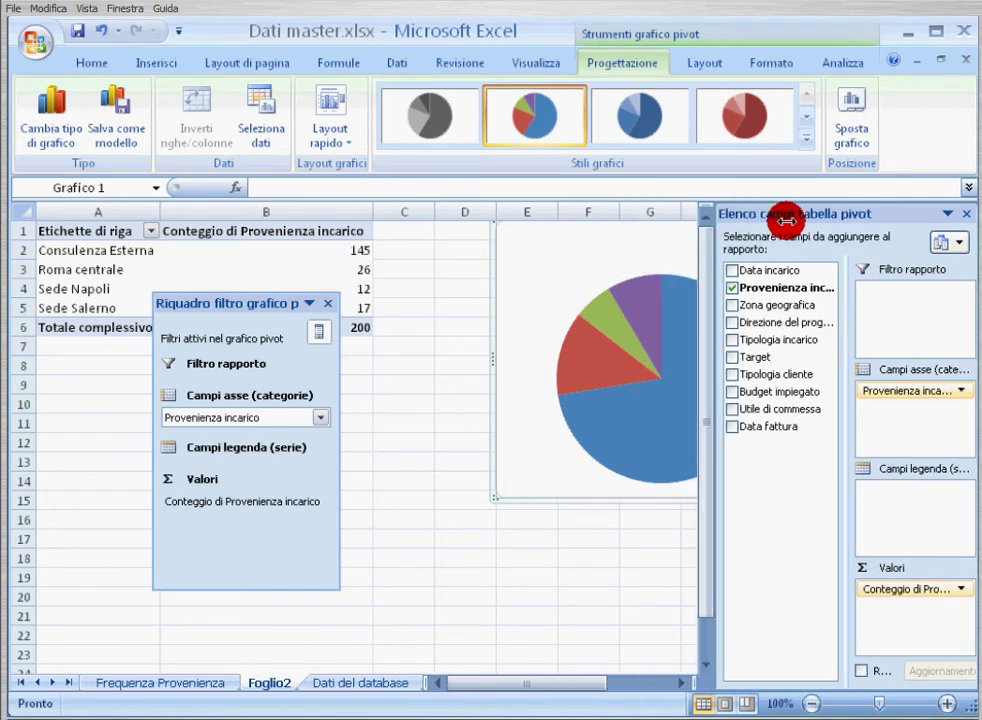
{"action": "left_click", "coordinate": [965, 213]}
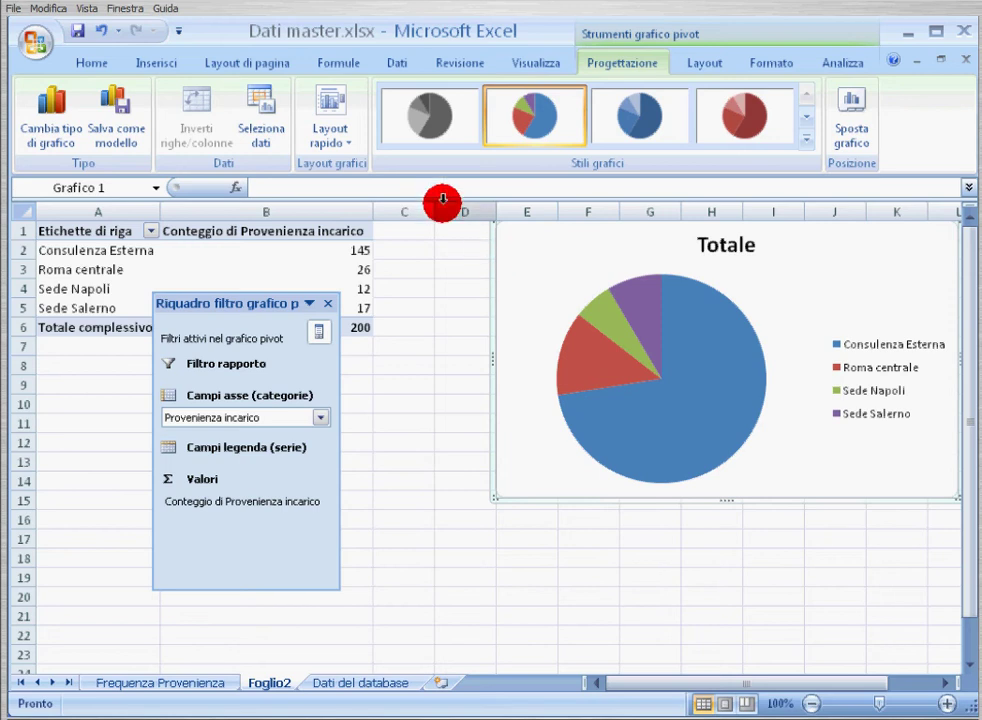
Apply quick Layout 1 so each pie slice shows its origin name and percentage.
{"action": "left_click", "coordinate": [354, 148]}
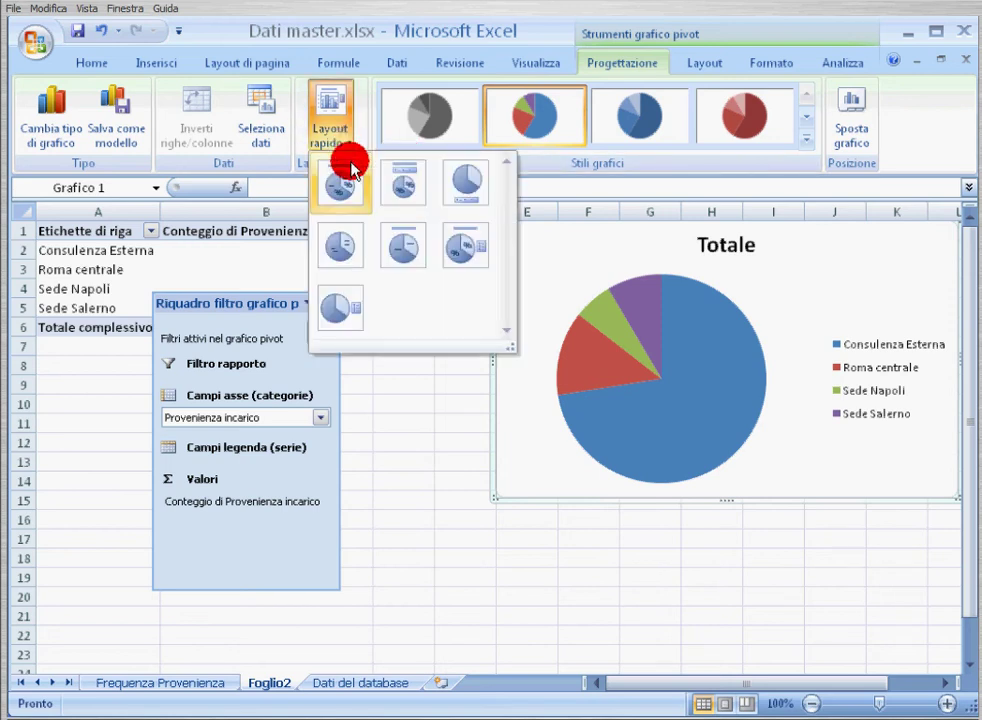
{"action": "left_click", "coordinate": [348, 184]}
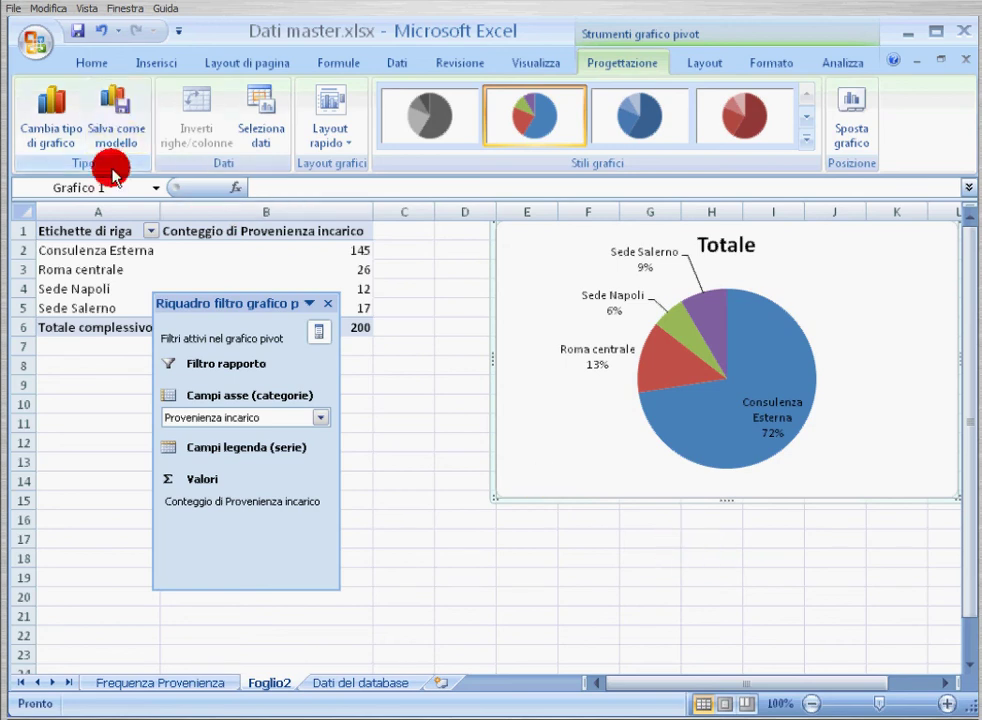
Rename the Foglio2 sheet tab to 'Torta provenienza'.
{"action": "right_click", "coordinate": [280, 691]}
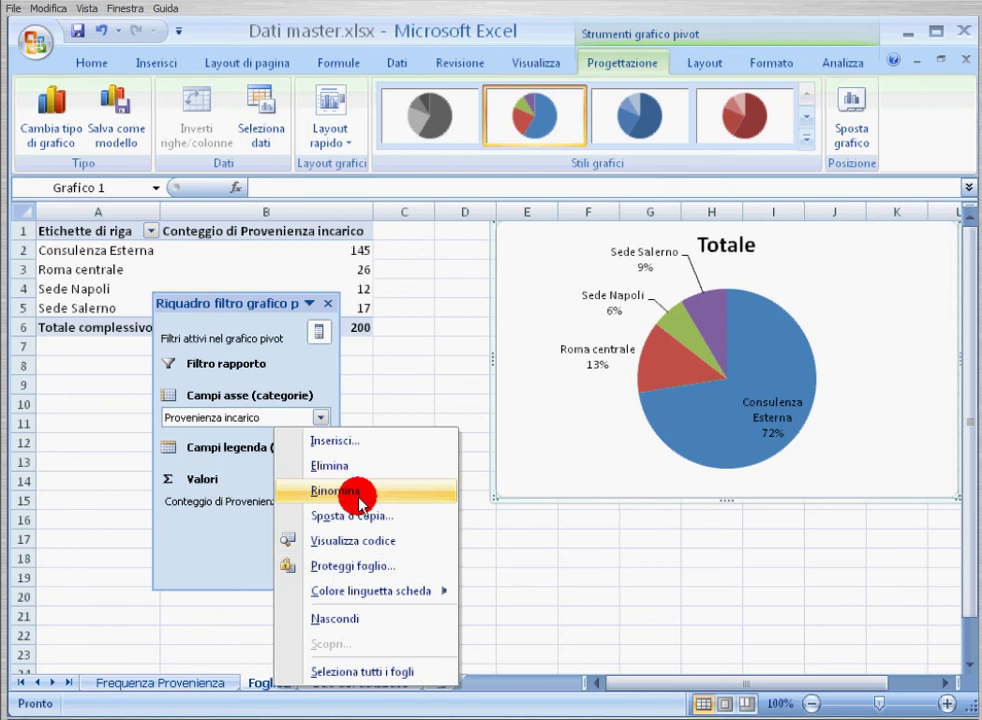
{"action": "left_click", "coordinate": [358, 500]}
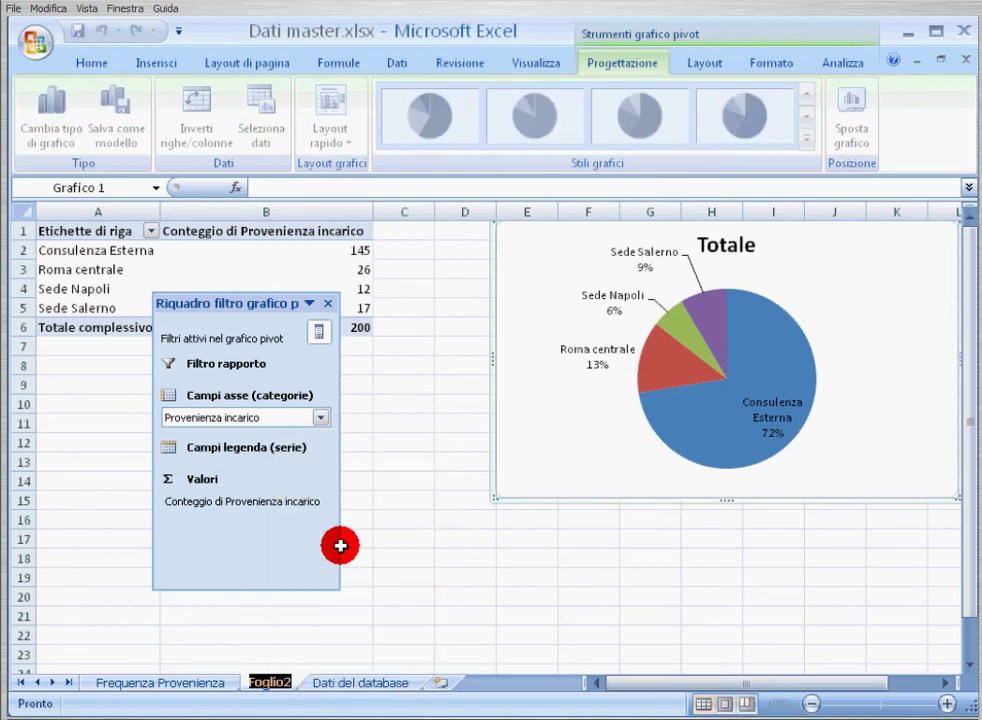
{"action": "type", "text": "Torta provenienza"}
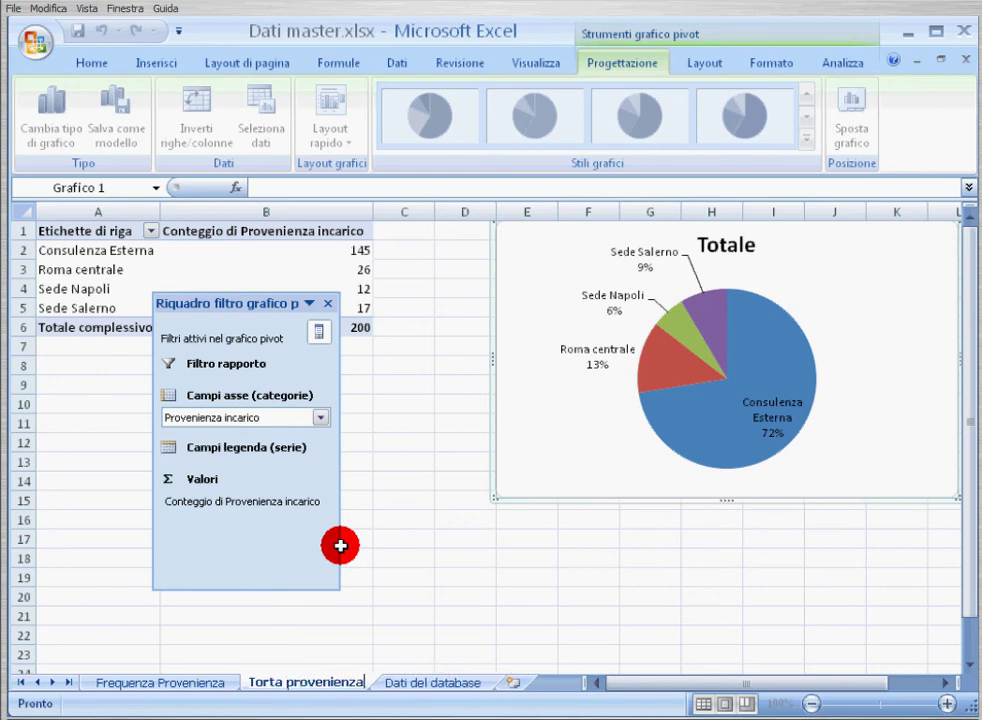
{"action": "left_click", "coordinate": [445, 592]}
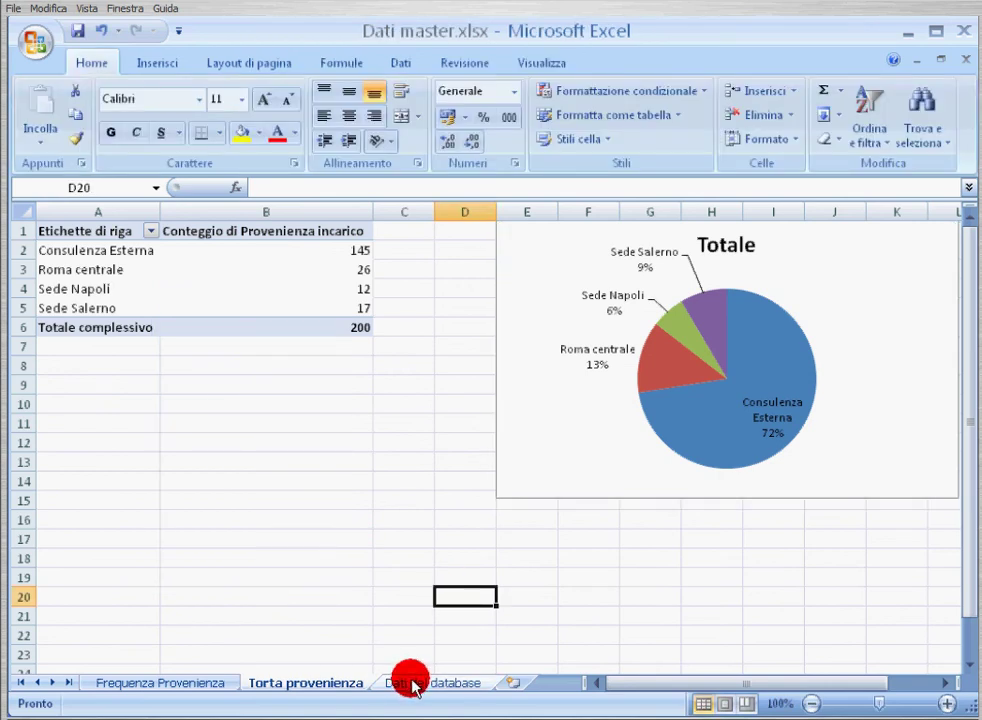
From Dati del database, insert another pivot chart on a new worksheet.
{"action": "left_click", "coordinate": [412, 684]}
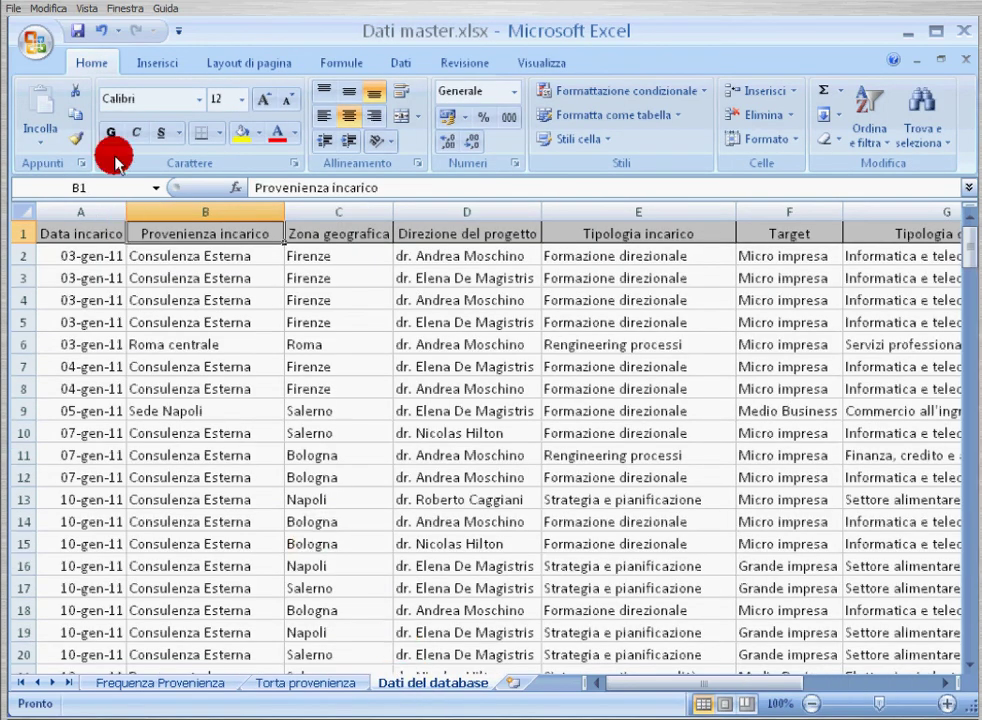
{"action": "left_click", "coordinate": [152, 61]}
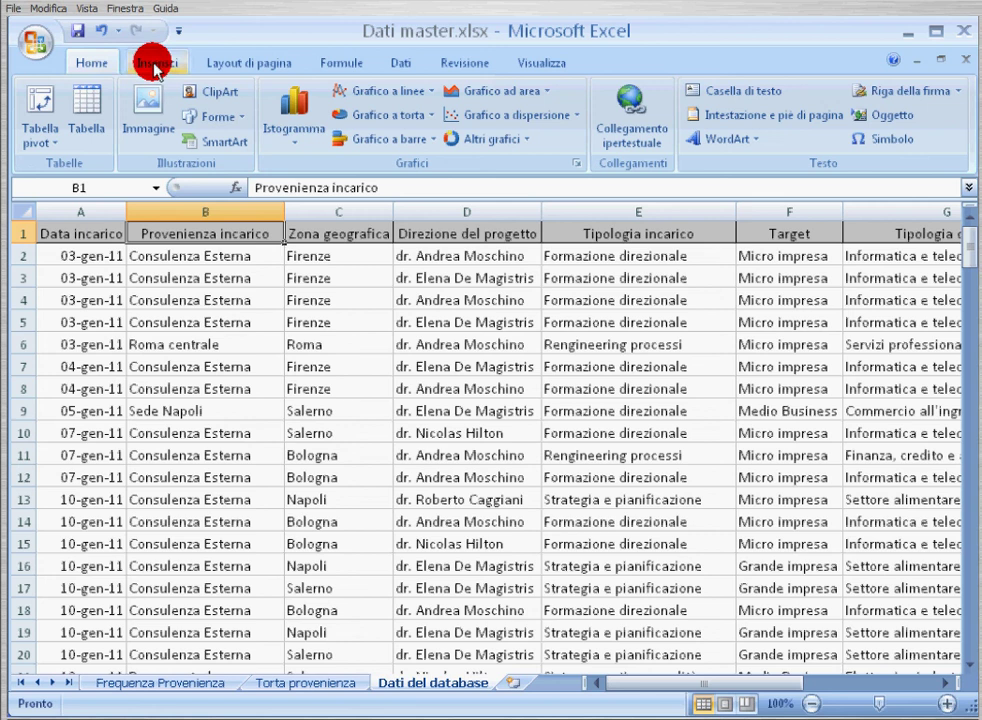
{"action": "left_click", "coordinate": [52, 145]}
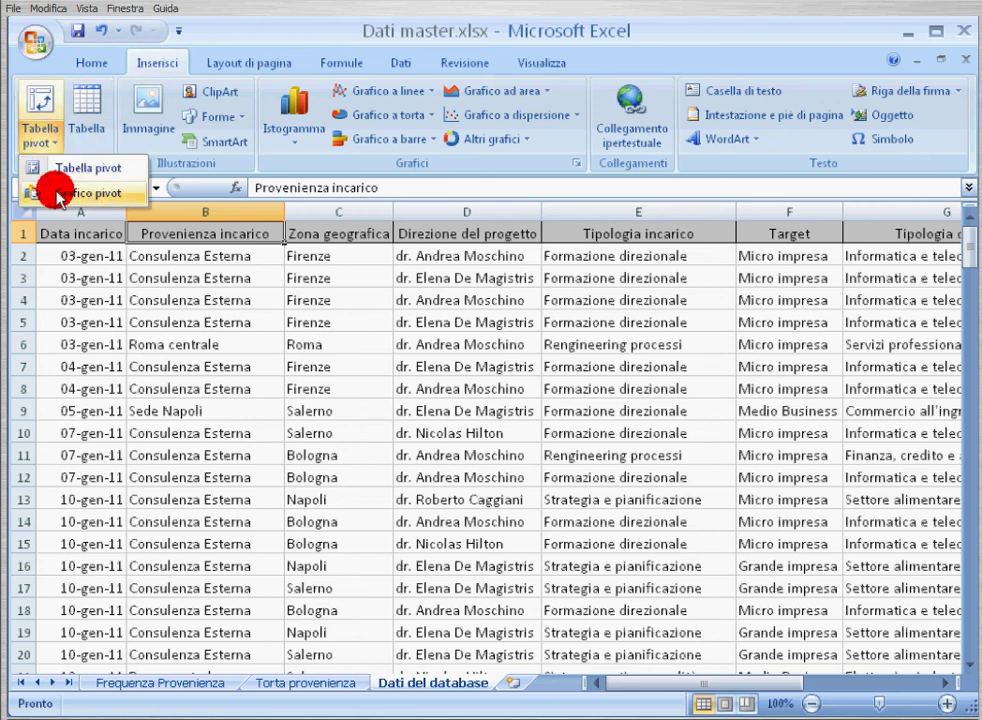
{"action": "left_click", "coordinate": [55, 193]}
{"action": "left_click", "coordinate": [827, 588]}
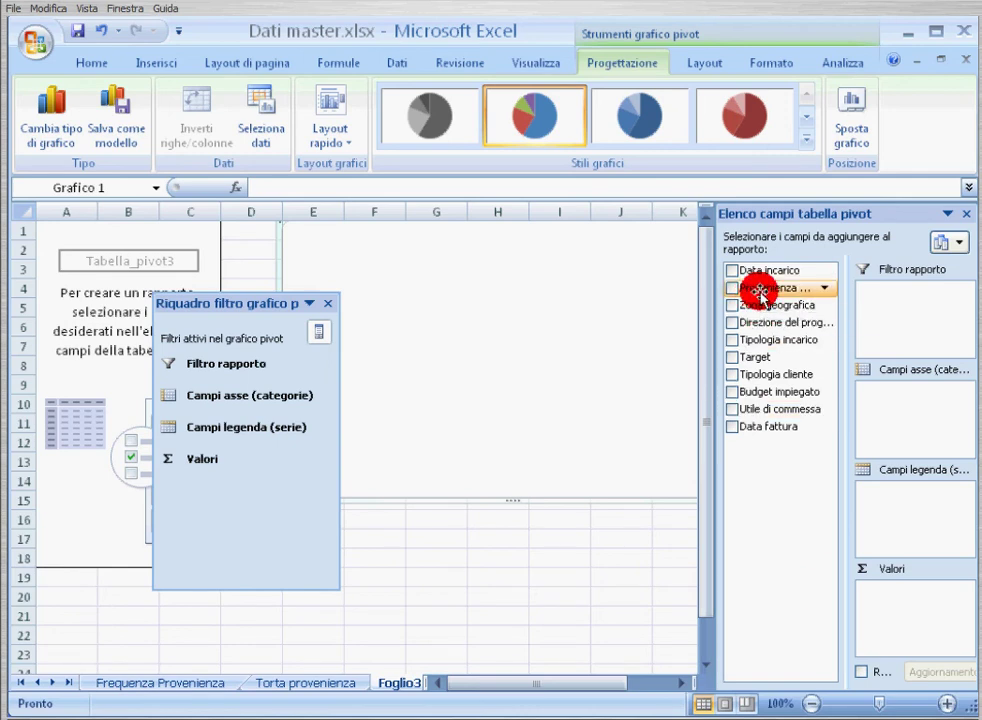
Count Provenienza incarico per origin as the chart's categories and values, hiding the field list.
{"action": "left_click_drag", "start_coordinate": [760, 290], "coordinate": [878, 390]}
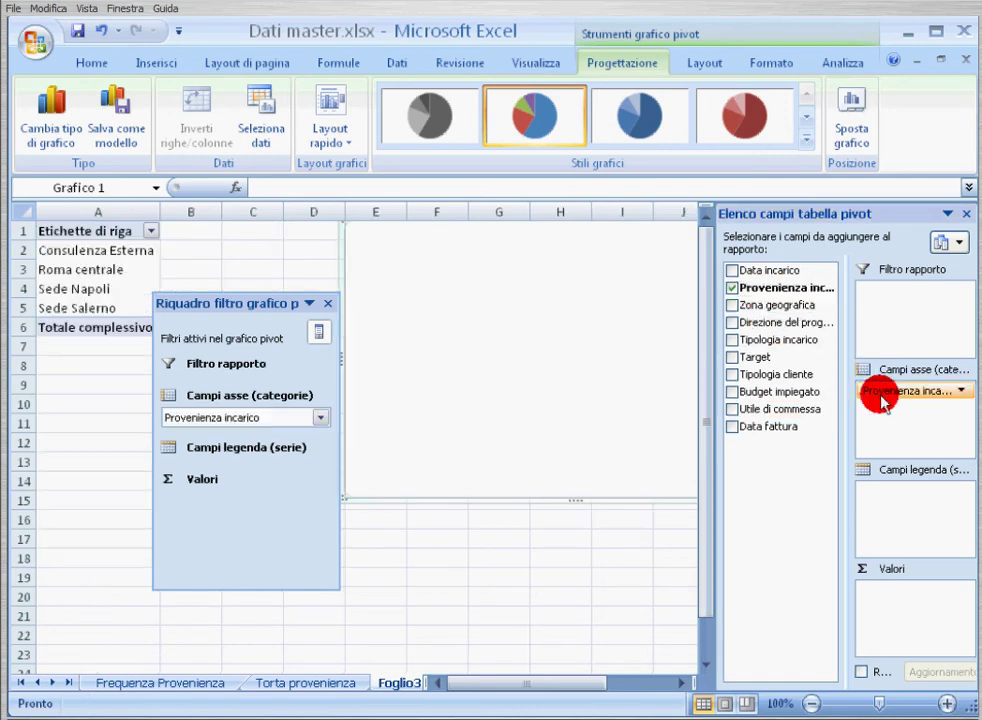
{"action": "left_click_drag", "start_coordinate": [771, 287], "coordinate": [908, 598]}
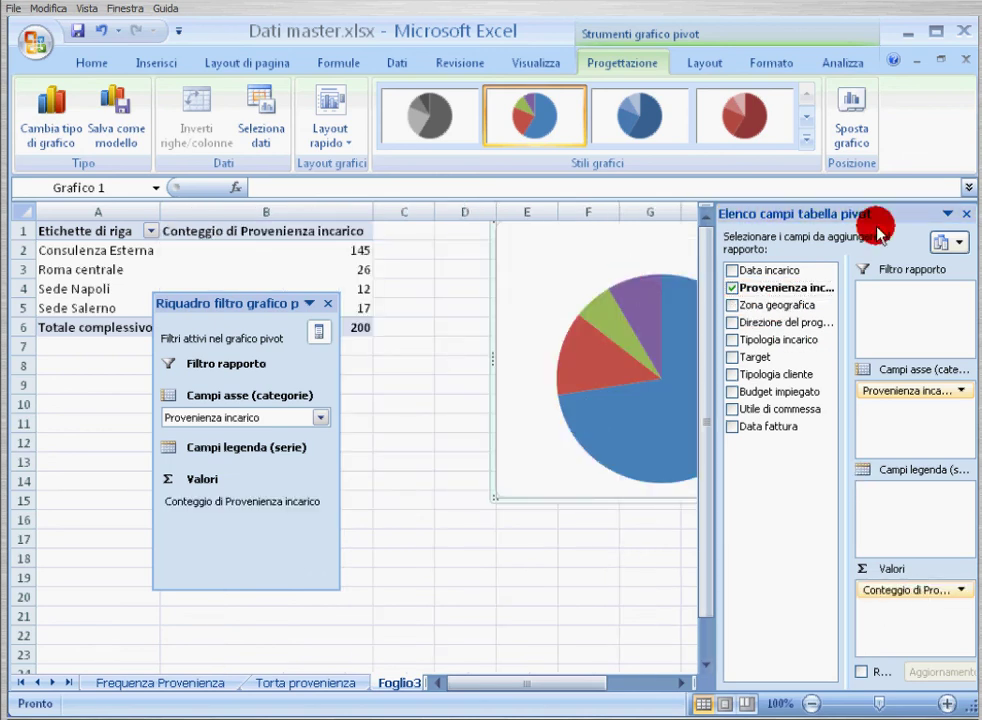
{"action": "left_click", "coordinate": [965, 215]}
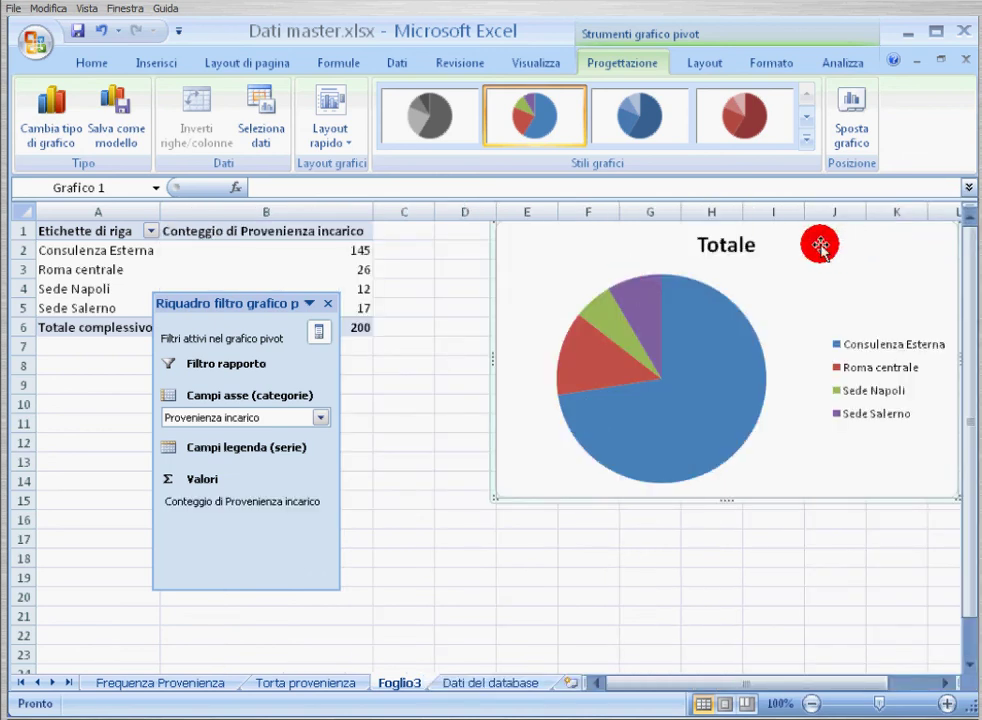
Change the Foglio3 pivot chart to a clustered column (Istogramma) chart and close the filter pane.
{"action": "left_click", "coordinate": [40, 140]}
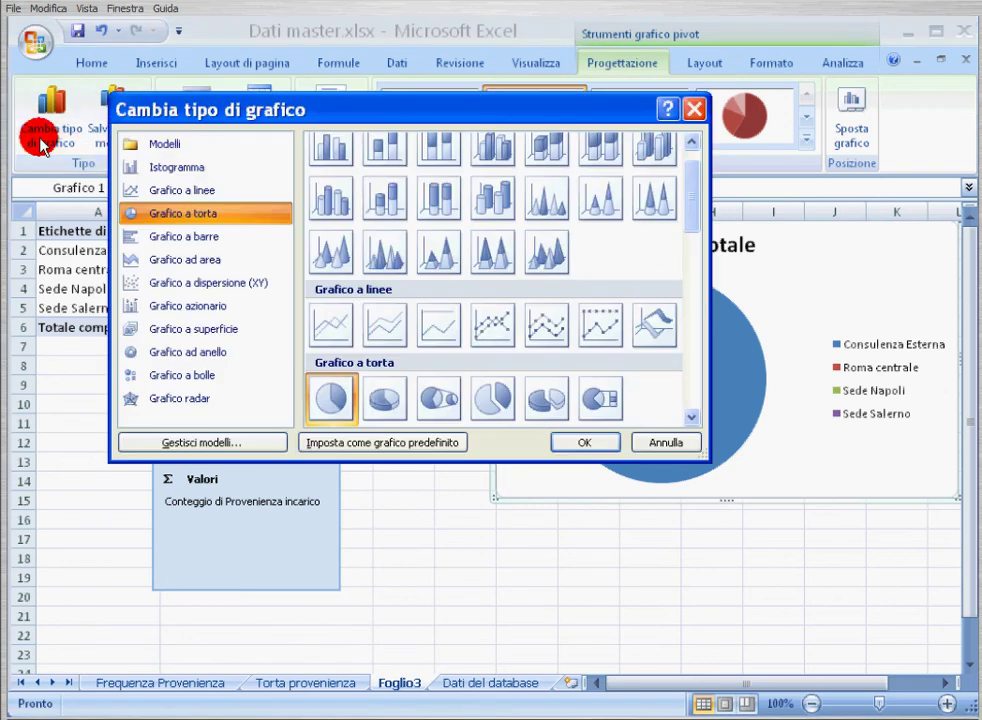
{"action": "left_click", "coordinate": [326, 160]}
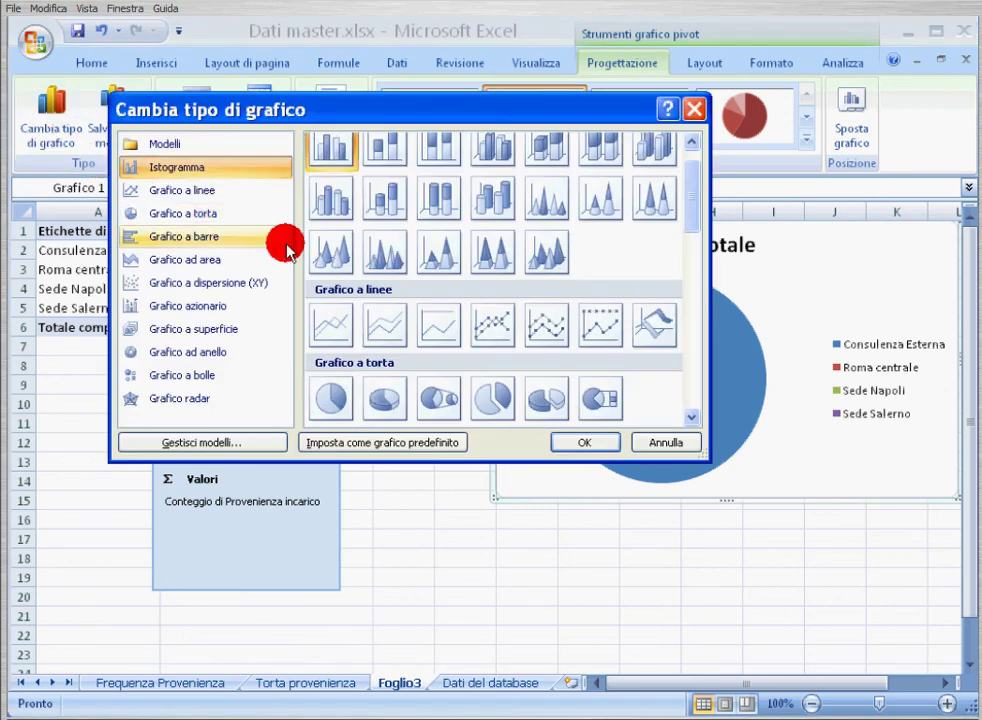
{"action": "left_click", "coordinate": [584, 440]}
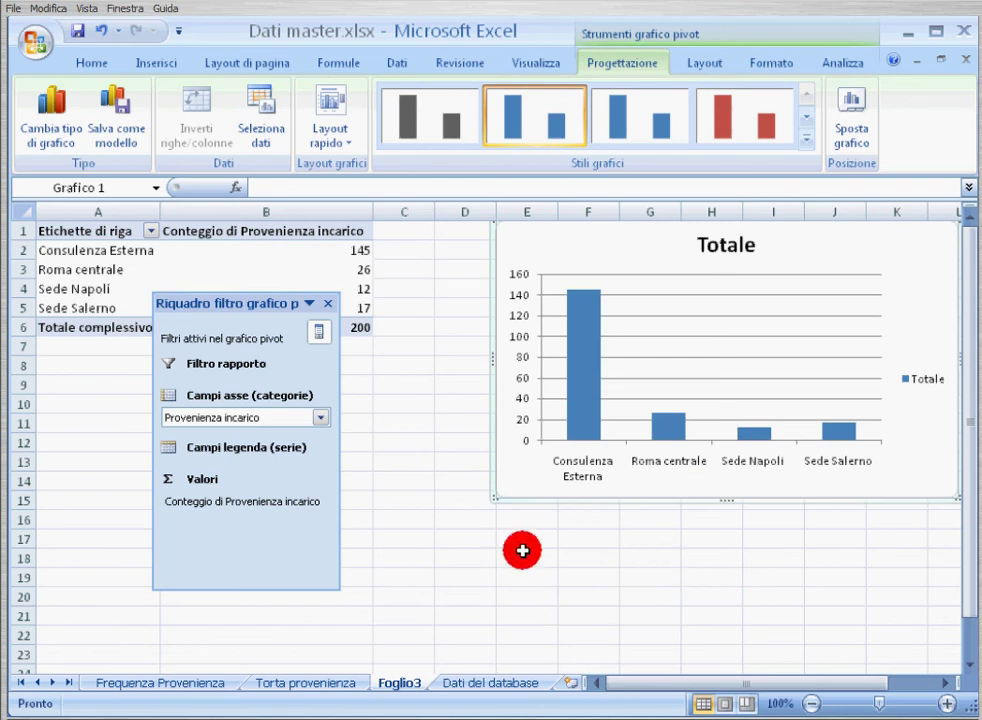
{"action": "left_click", "coordinate": [329, 305]}
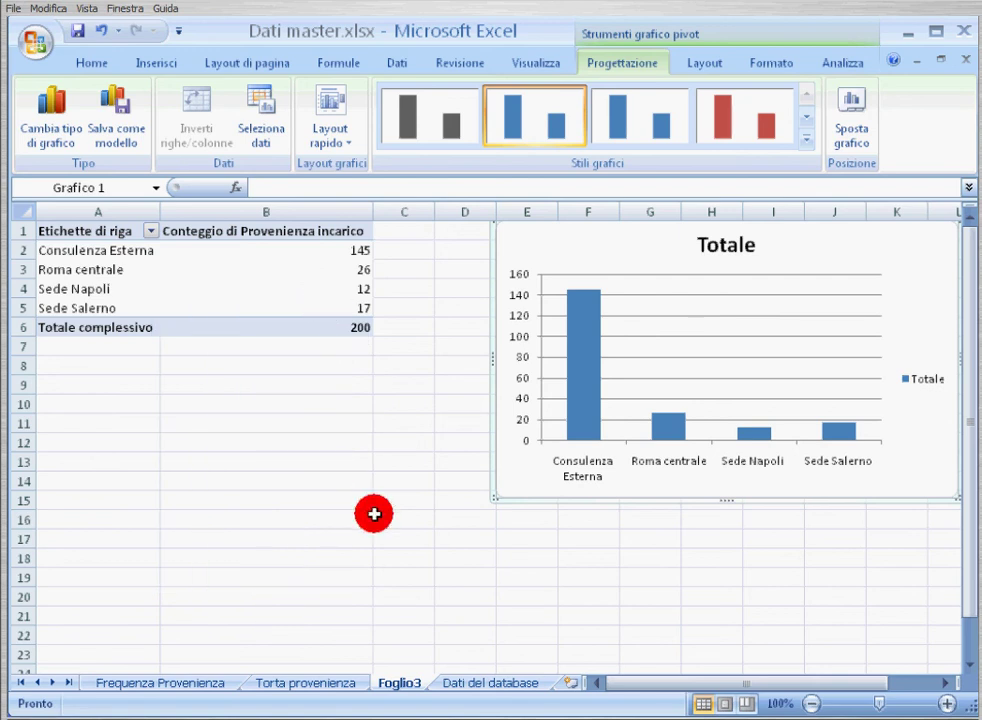
Rename Foglio3 to 'Istogramma provenienza' and nudge the column chart left and down.
{"action": "right_click", "coordinate": [401, 686]}
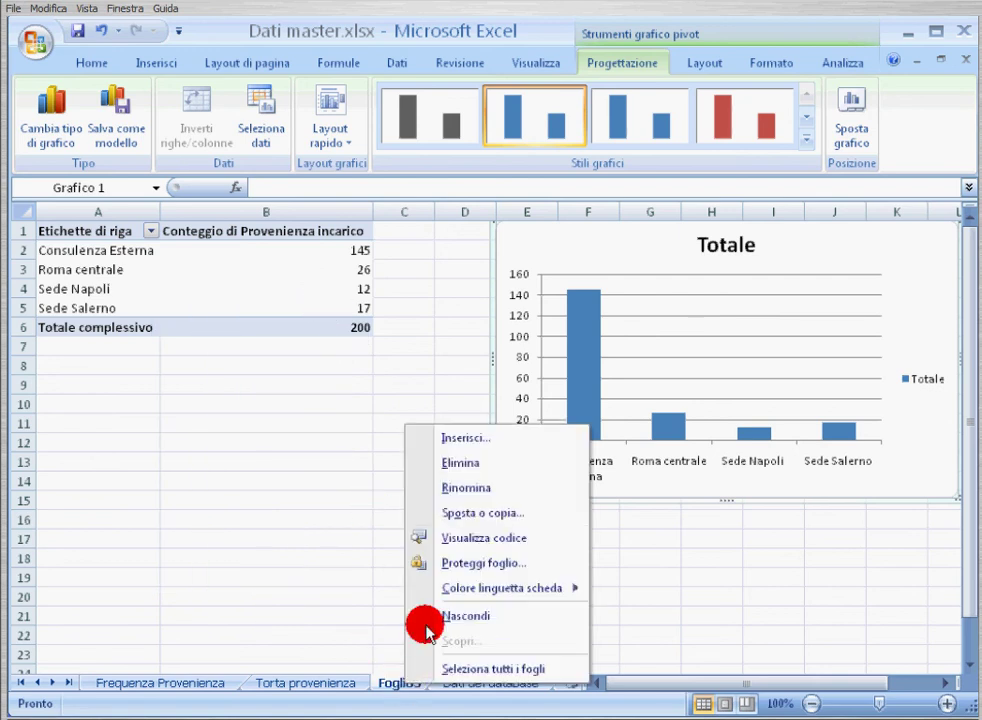
{"action": "left_click", "coordinate": [470, 488]}
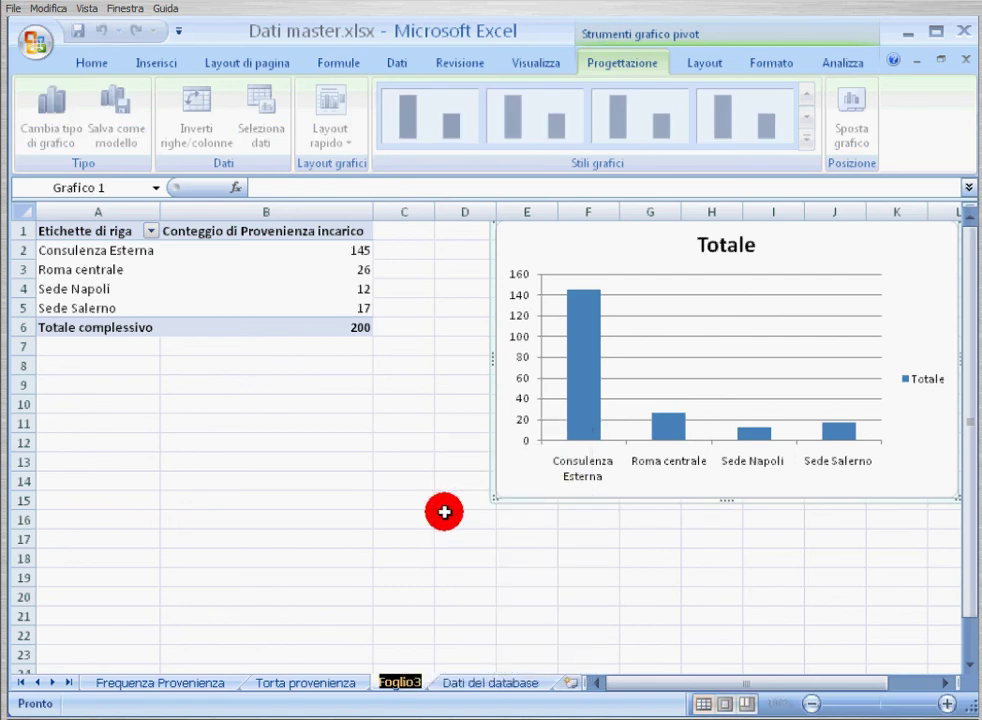
{"action": "type", "text": "Istogramma provenienza"}
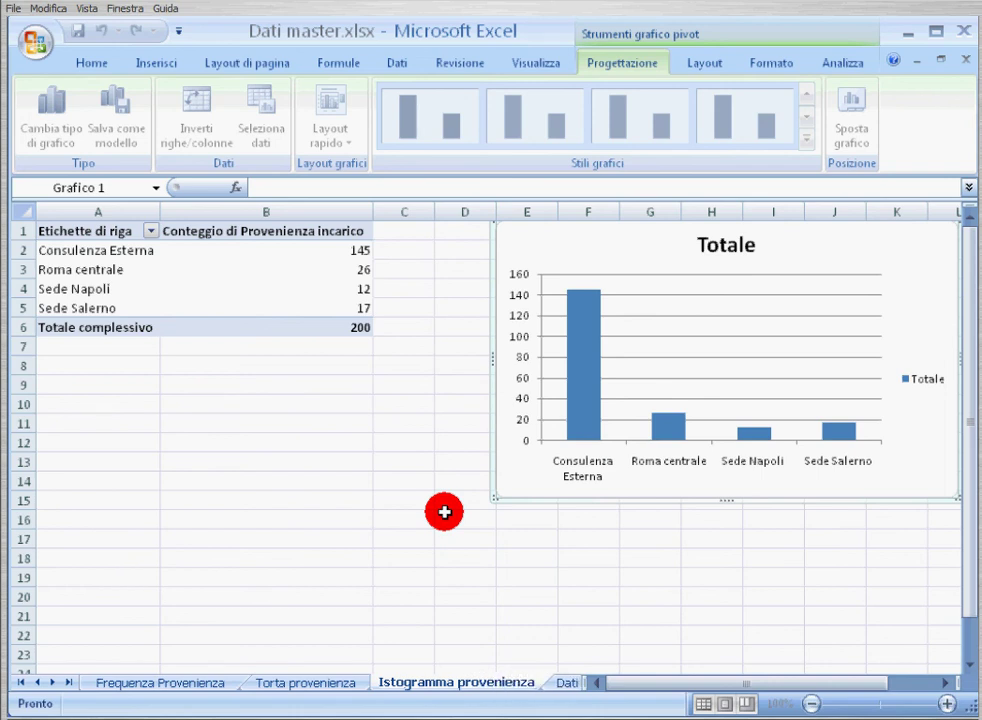
{"action": "left_click", "coordinate": [444, 512]}
{"action": "left_click", "coordinate": [492, 466]}
{"action": "left_click_drag", "start_coordinate": [492, 466], "coordinate": [414, 492]}
{"action": "left_click", "coordinate": [371, 594]}
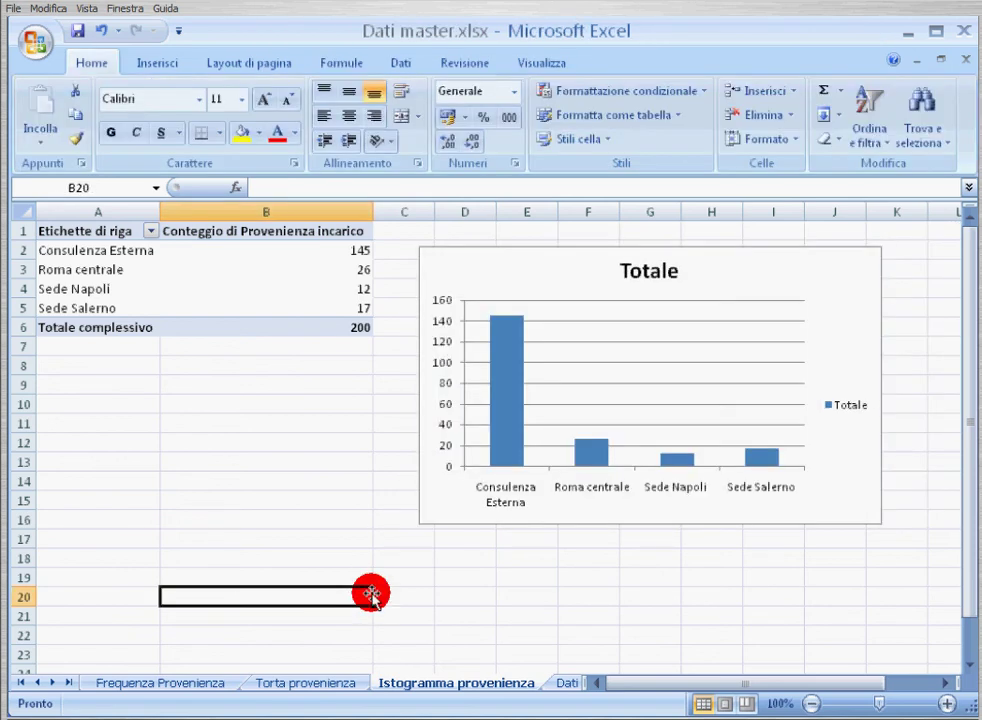